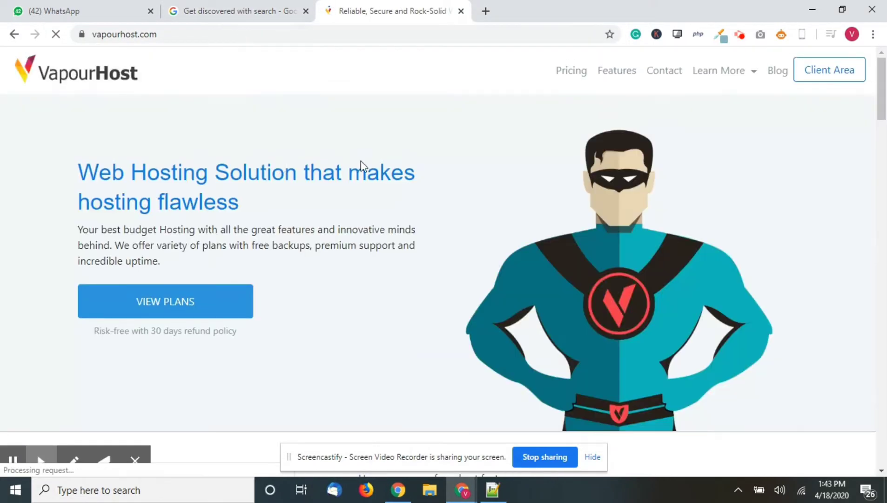
# - Open the servicenearby.in hosting plan from the Client Area's Services list
pyautogui.click(820, 78)
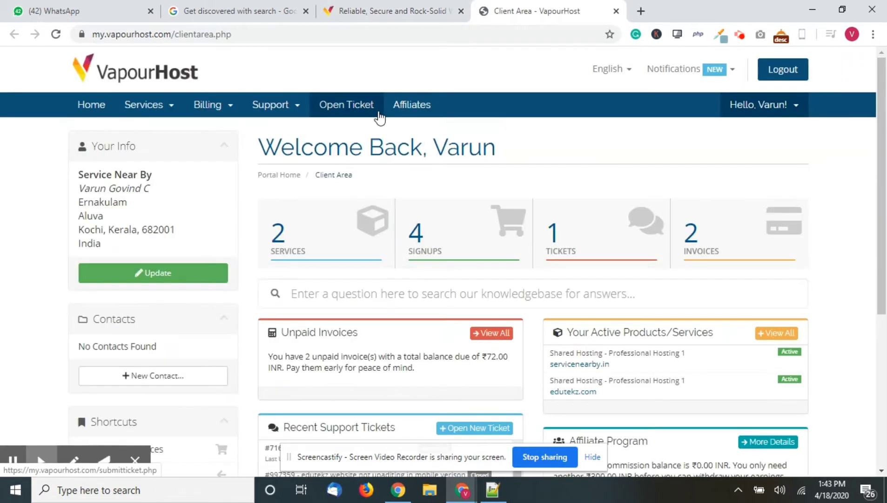
pyautogui.click(347, 234)
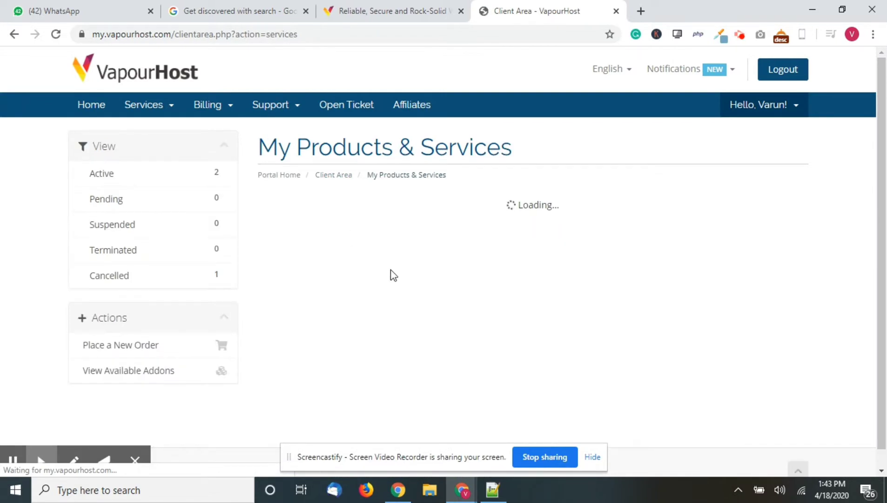
pyautogui.scroll(-1, 326, 261)
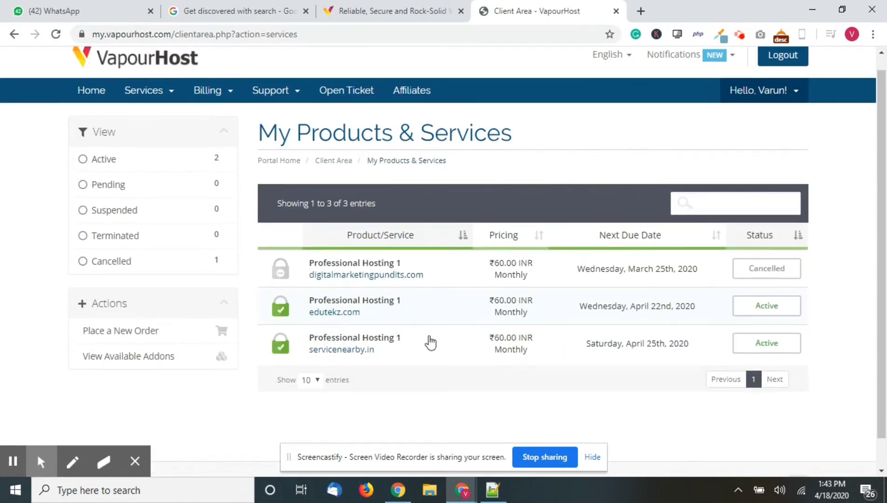
pyautogui.click(354, 337)
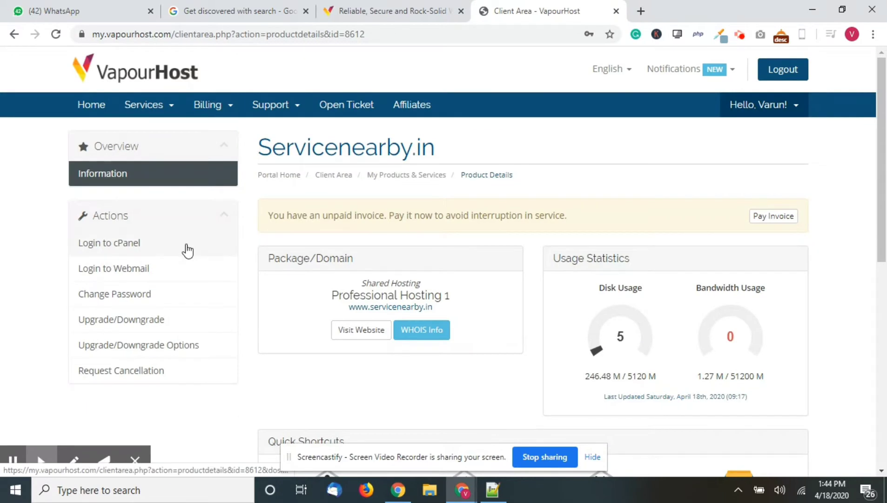
# - Log in to the cPanel dashboard for servicenearby.in
pyautogui.click(123, 246)
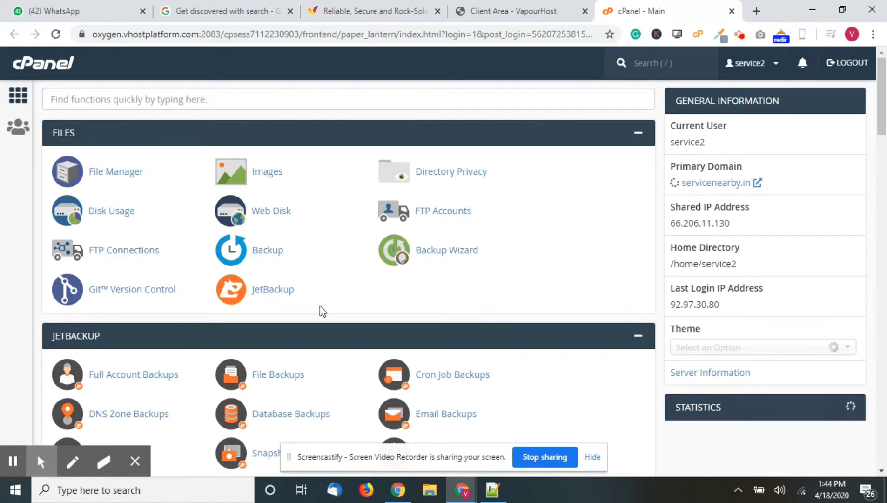
pyautogui.scroll(-1, 319, 306)
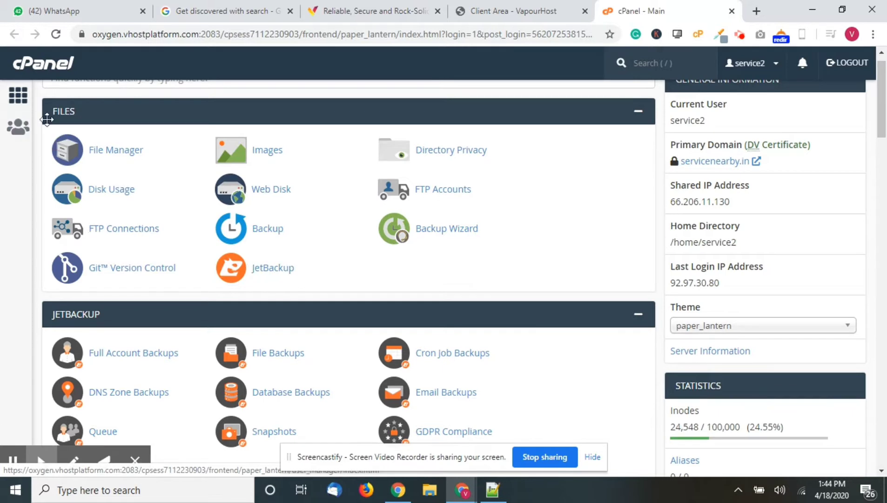
pyautogui.scroll(1, 47, 120)
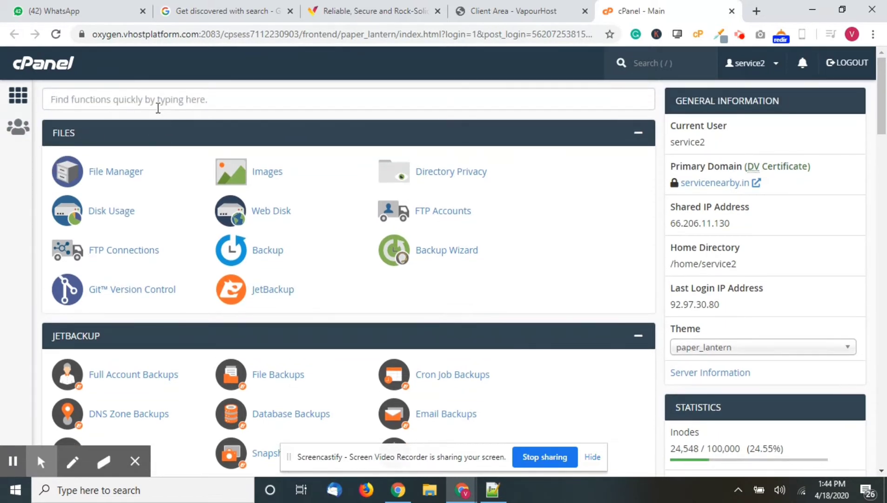
# - Filter the cPanel tools by 'sof' to show Softaculous Apps Installer
pyautogui.click(157, 100)
pyautogui.click(78, 98)
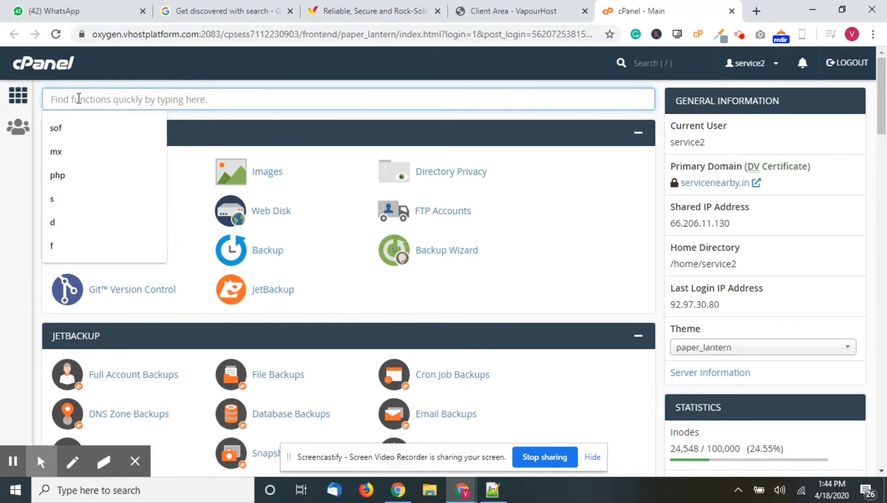
pyautogui.write('wor')
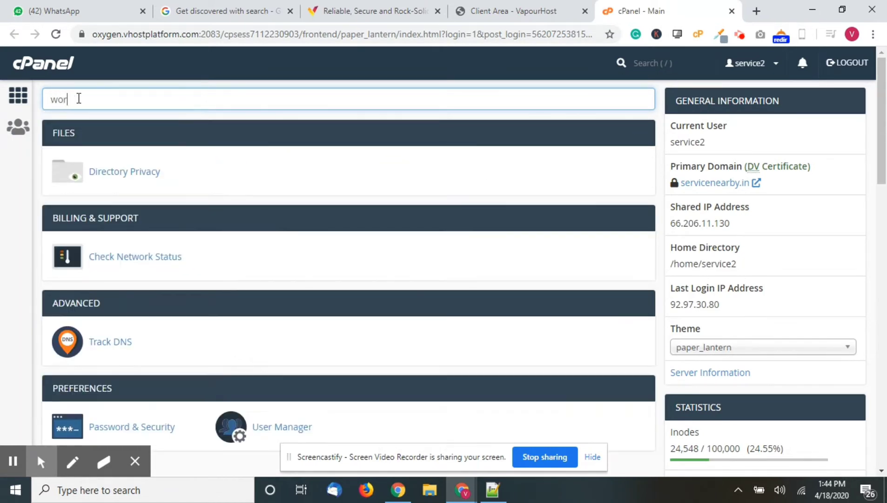
pyautogui.write('d')
pyautogui.doubleClick(78, 99)
pyautogui.write('soft')
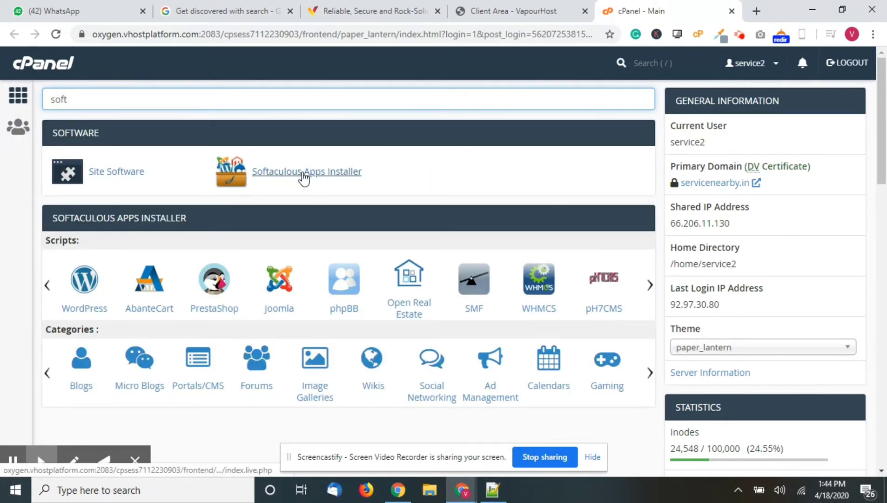
# - Launch Softaculous Apps Installer and start a WordPress install for servicenearby.in
pyautogui.click(304, 176)
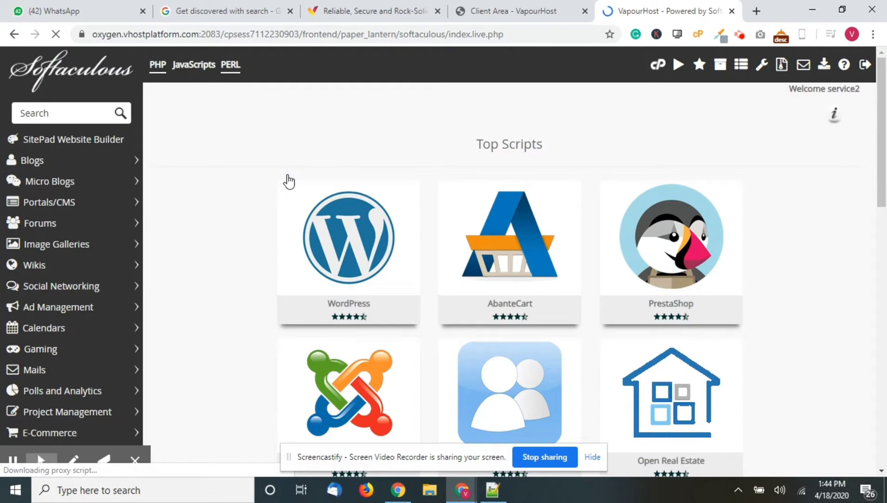
pyautogui.moveTo(390, 278)
pyautogui.scroll(-1, 391, 279)
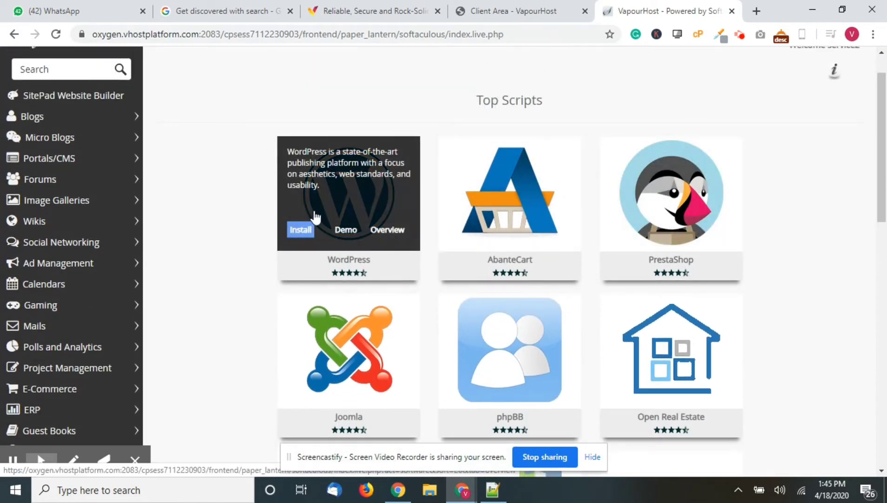
pyautogui.click(305, 232)
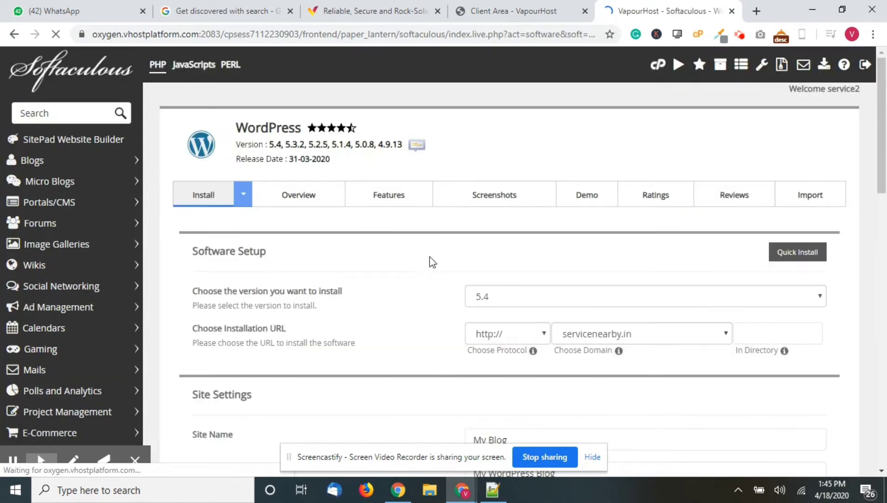
# - Set the site name to 'Service Near By' and fill the site description from a suggestion
pyautogui.scroll(-1, 646, 336)
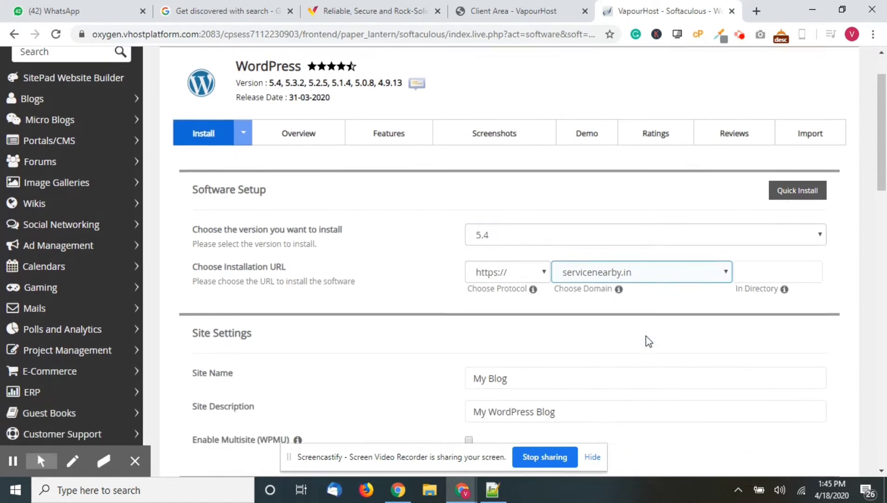
pyautogui.scroll(-1, 646, 326)
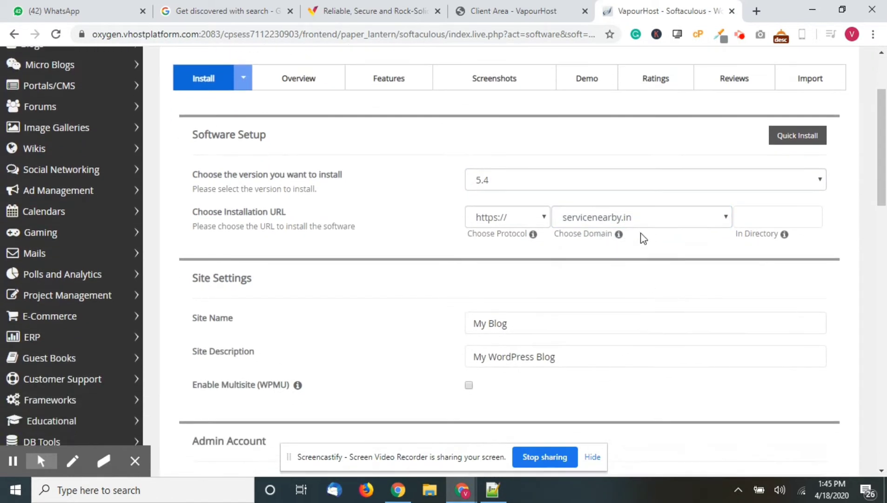
pyautogui.tripleClick(648, 314)
pyautogui.press('BackSpace')
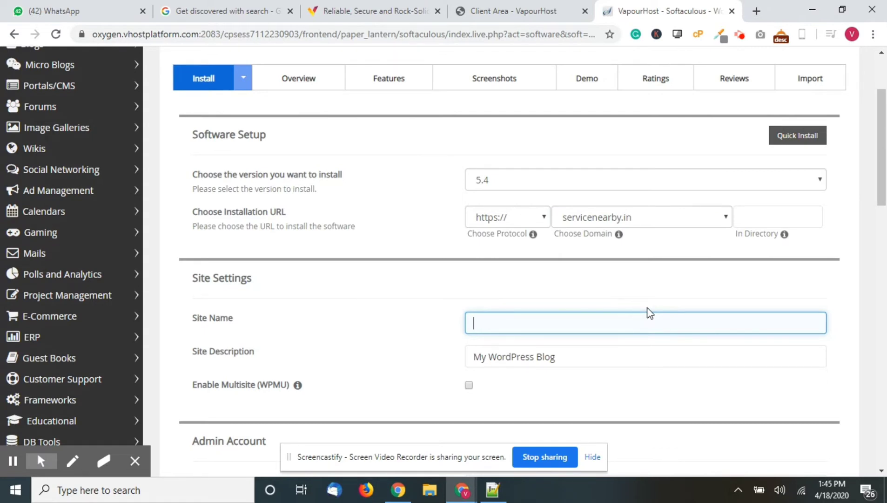
pyautogui.write('Service Near')
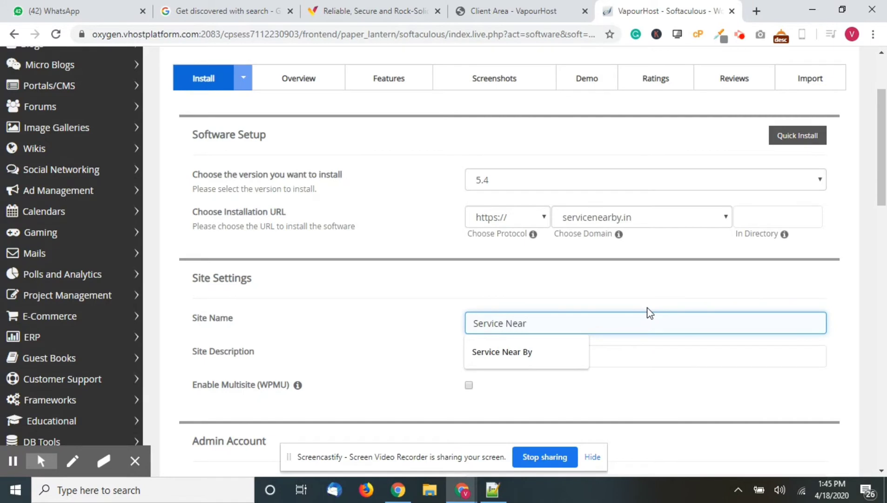
pyautogui.write(' By')
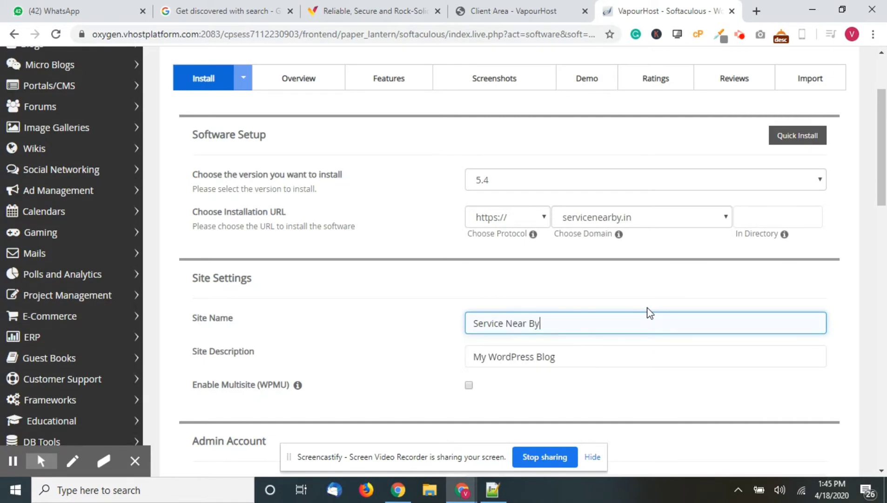
pyautogui.click(634, 354)
pyautogui.hotkey('ctrl', 'a')
pyautogui.press('BackSpace')
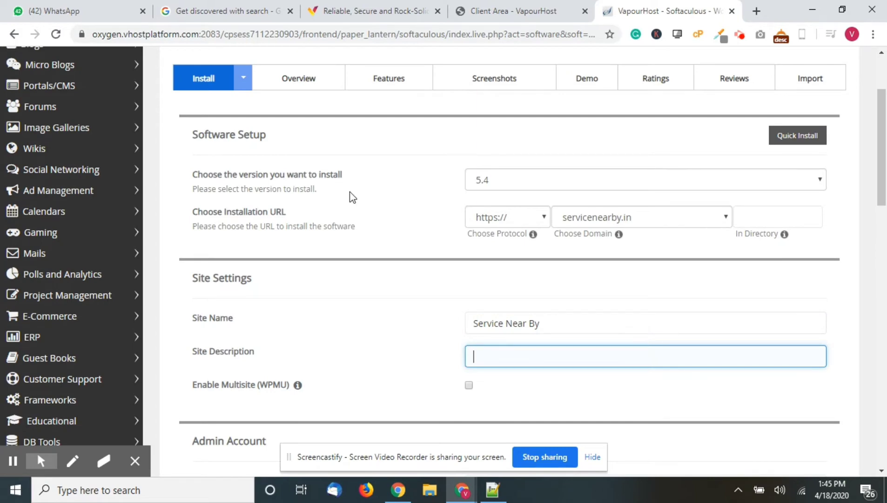
pyautogui.write('Service You Can Trust')
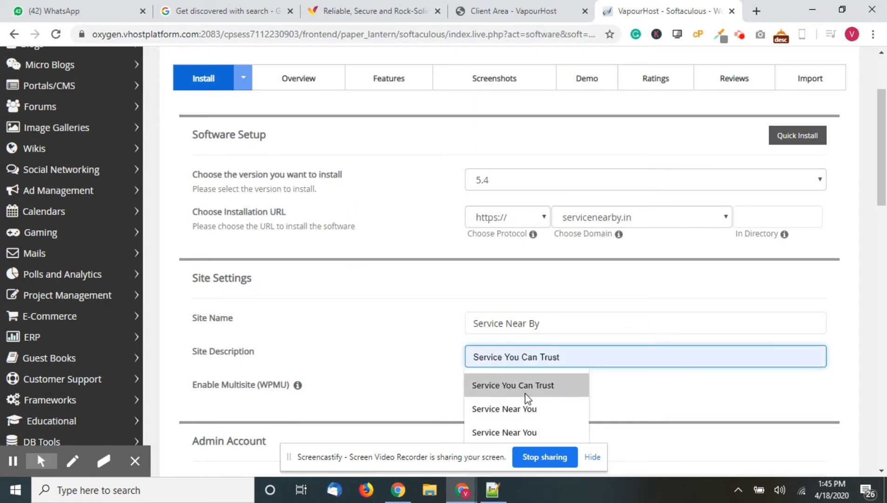
pyautogui.click(526, 393)
pyautogui.scroll(-5, 392, 341)
# - Keep username admin and replace the admin password with a new strong one
pyautogui.doubleClick(523, 251)
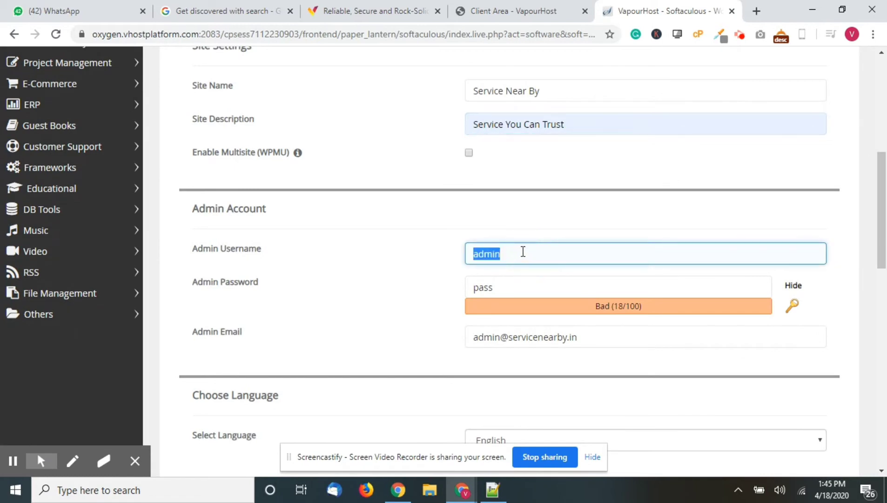
pyautogui.doubleClick(654, 280)
pyautogui.doubleClick(797, 285)
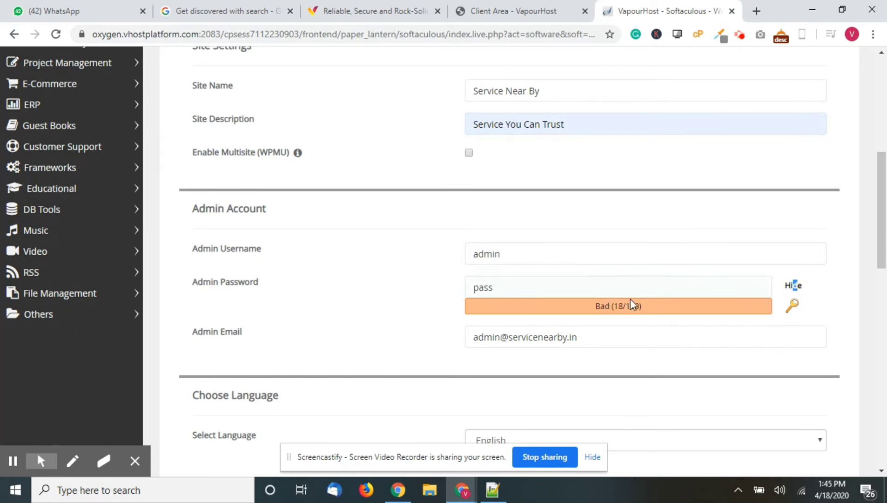
pyautogui.click(626, 289)
pyautogui.click(787, 293)
pyautogui.click(793, 287)
pyautogui.doubleClick(634, 281)
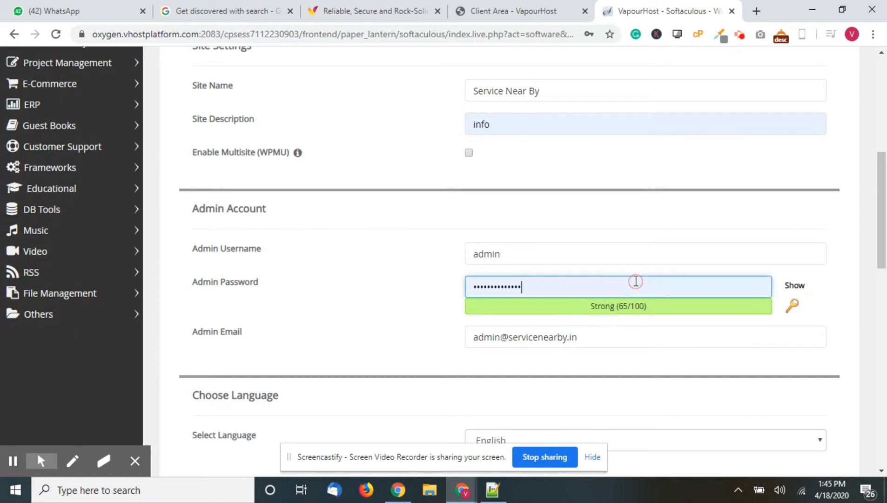
pyautogui.press('BackSpace')
pyautogui.write('••••••••••')
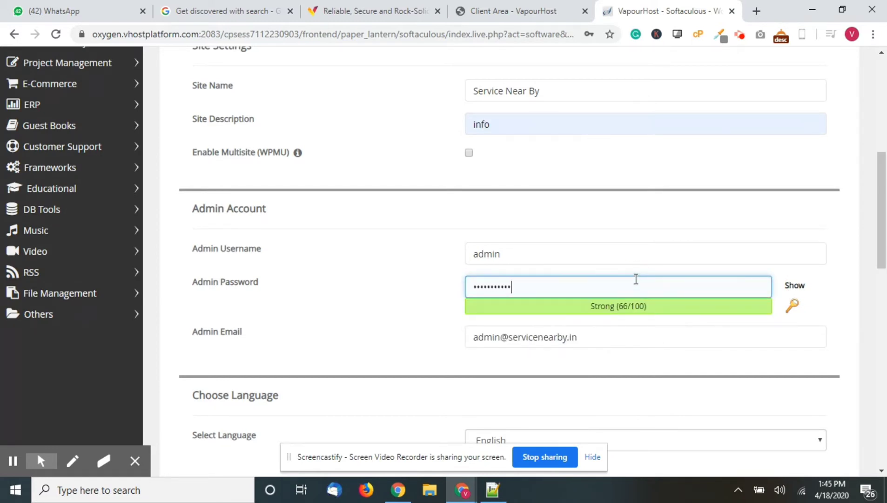
# - Replace the admin e-mail with a saved address from the autofill suggestions
pyautogui.scroll(-1, 624, 326)
pyautogui.tripleClick(604, 307)
pyautogui.press('BackSpace')
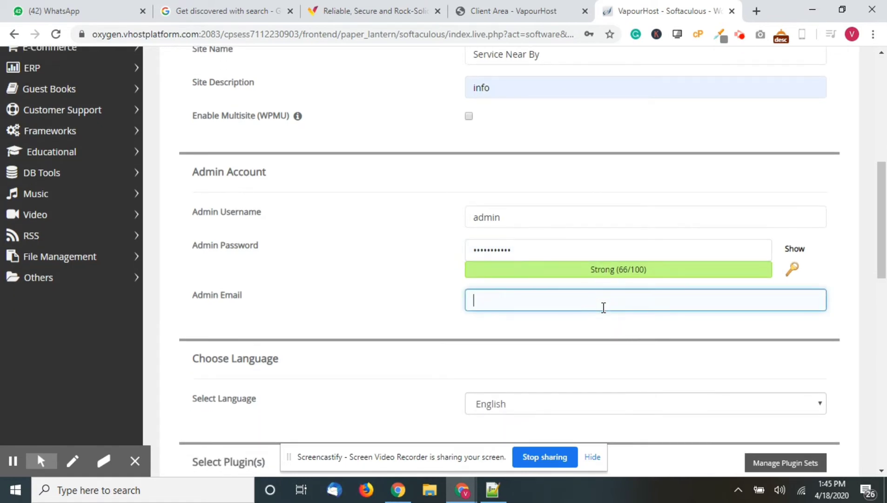
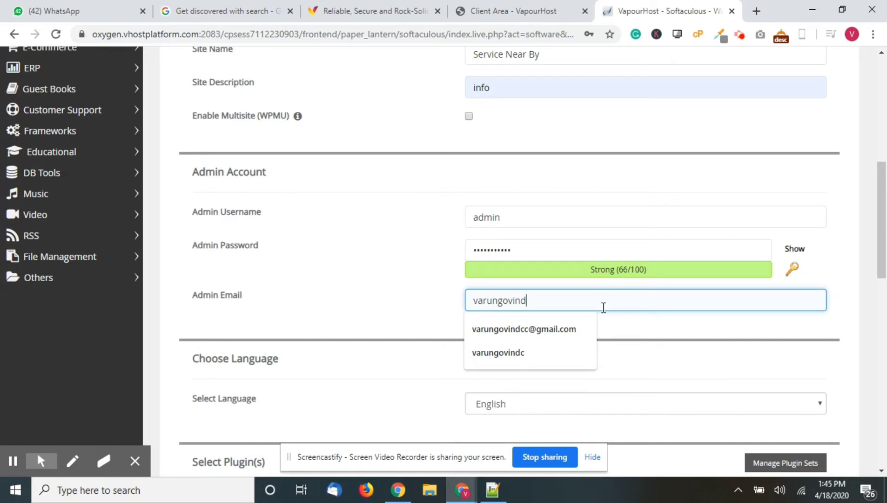
pyautogui.hotkey('ctrl', 'a')
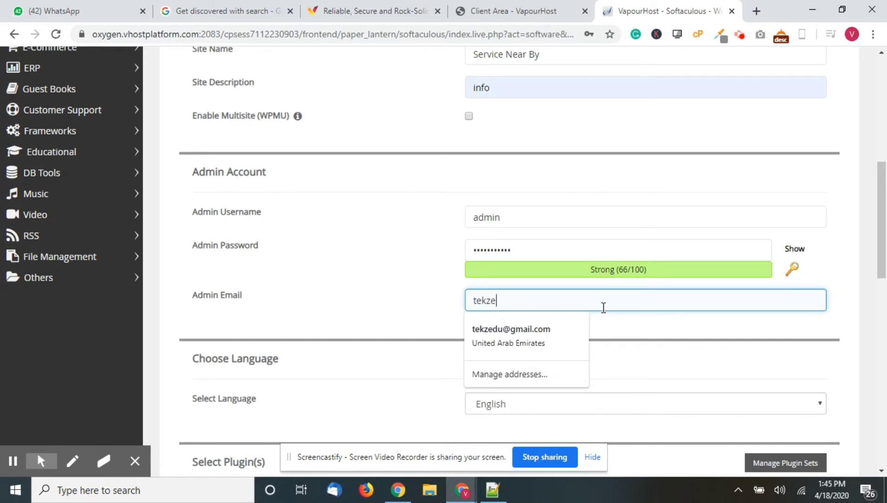
pyautogui.click(536, 343)
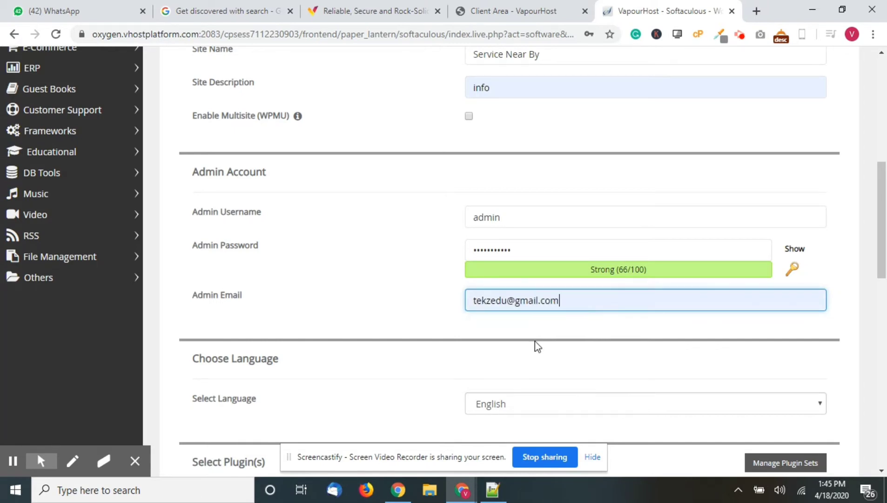
# - Choose the Auto Repair theme and install WordPress, declining Chrome's password save
pyautogui.scroll(-3, 535, 341)
pyautogui.scroll(-8, 205, 298)
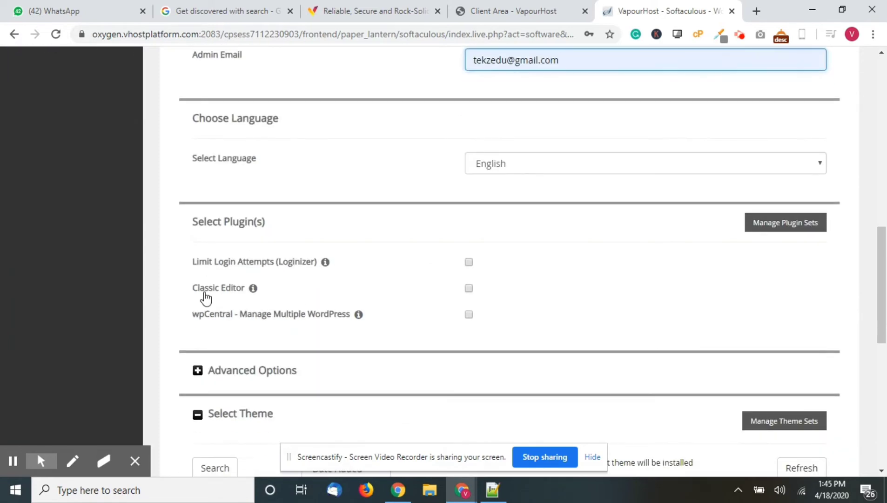
pyautogui.scroll(-1, 206, 298)
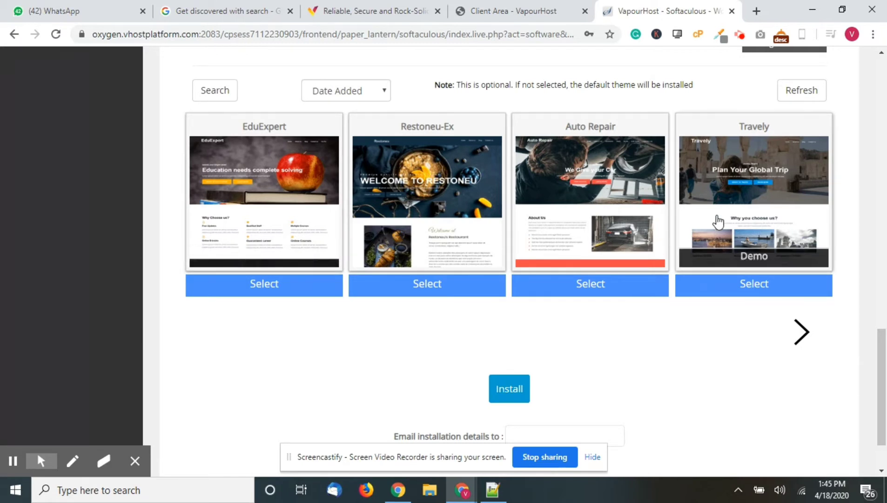
pyautogui.click(557, 222)
pyautogui.click(515, 397)
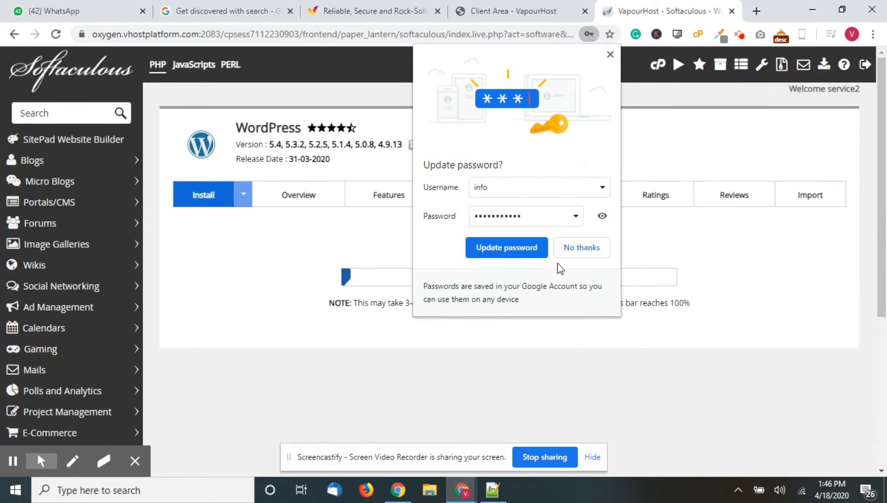
pyautogui.click(589, 252)
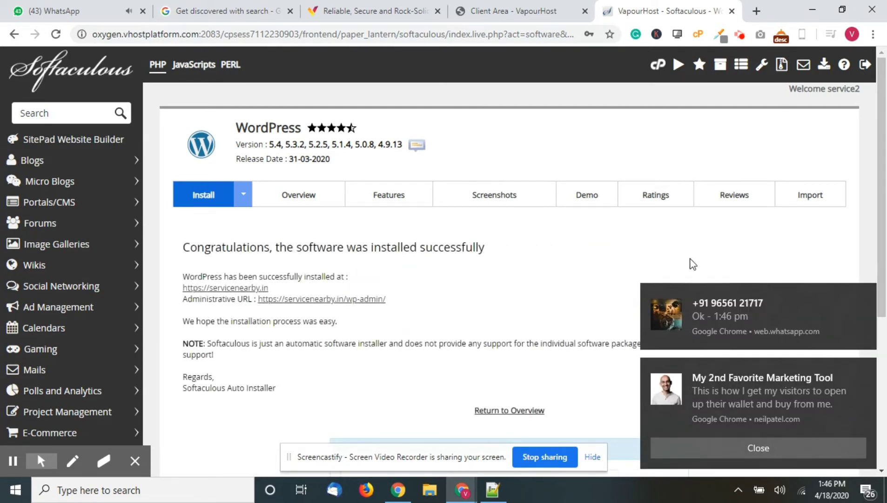
# - Dismiss the chat and marketing notifications and return to the VapourHost Client Area
pyautogui.moveTo(698, 315); pyautogui.dragTo(879, 319)
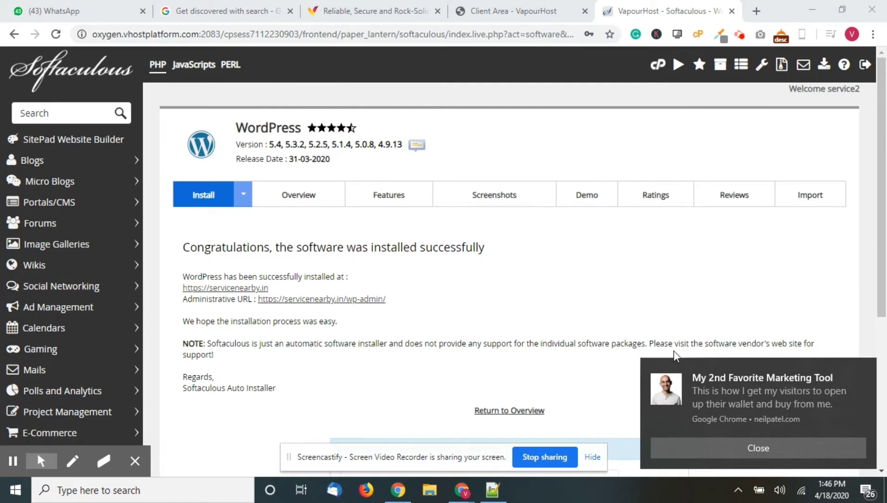
pyautogui.moveTo(685, 384); pyautogui.dragTo(852, 416)
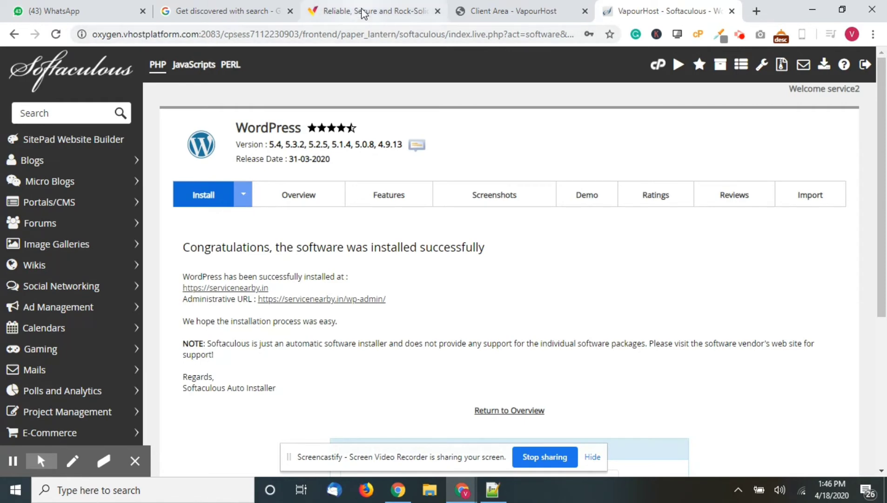
pyautogui.click(510, 14)
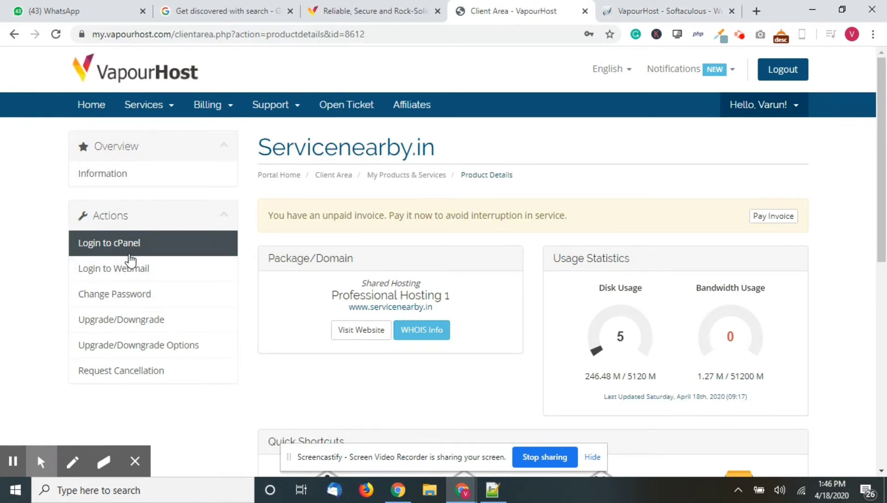
# - Log in to cPanel and copy the shared IP address 66.206.11.130
pyautogui.click(125, 245)
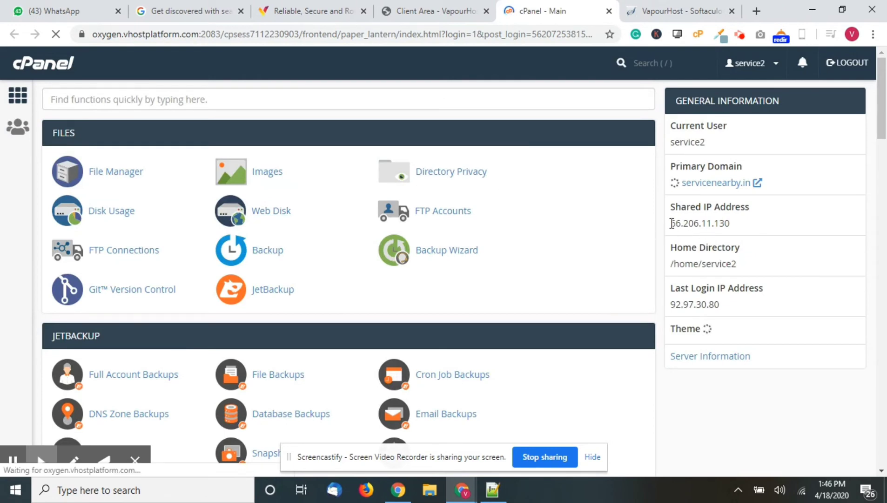
pyautogui.moveTo(672, 224); pyautogui.dragTo(745, 229)
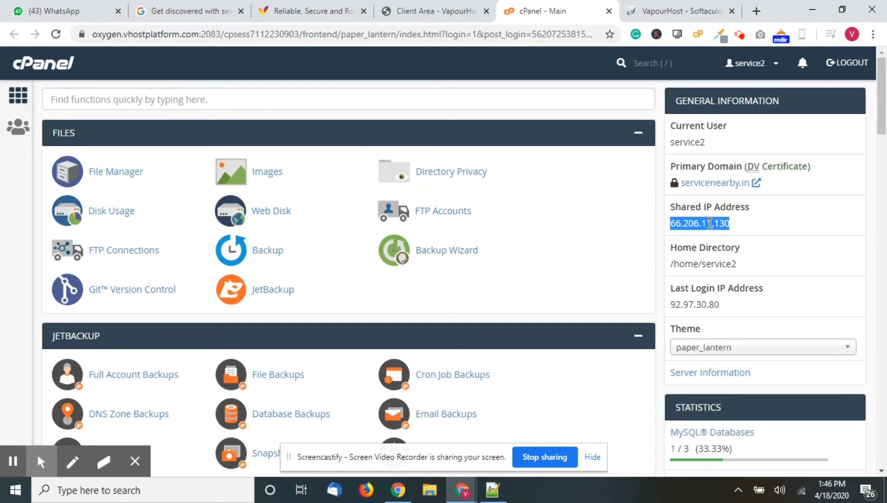
pyautogui.click(710, 223)
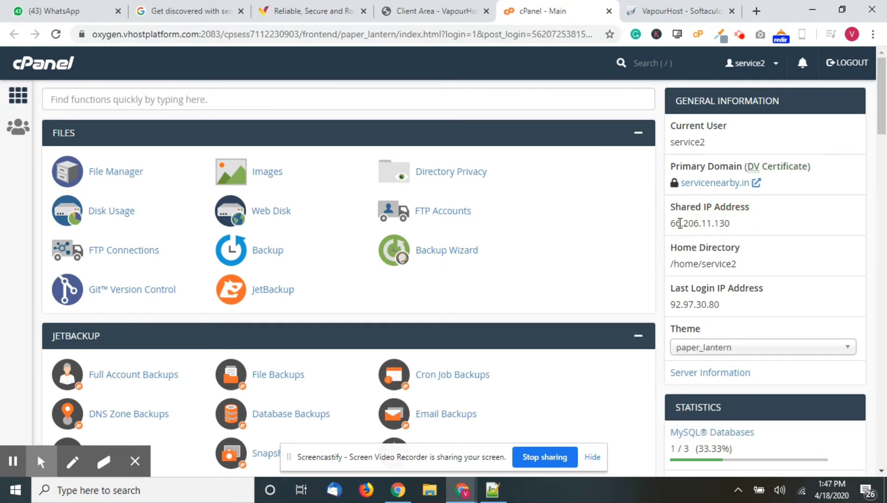
pyautogui.moveTo(672, 223); pyautogui.dragTo(738, 227)
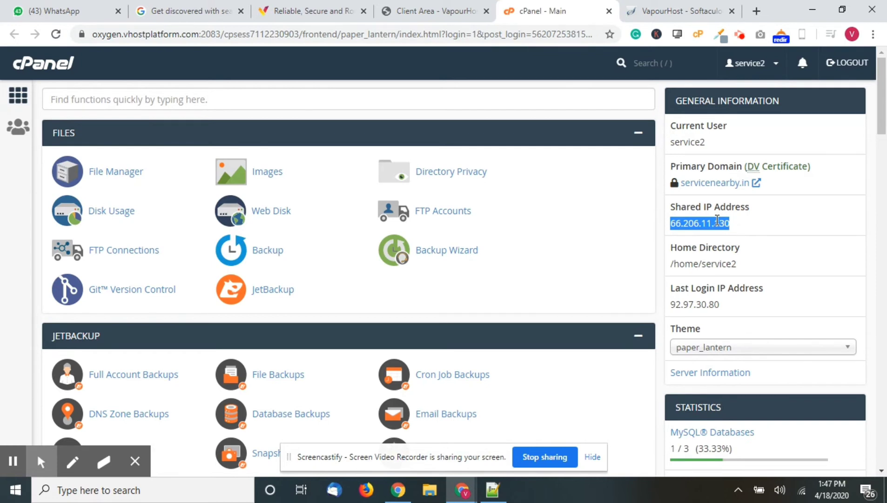
pyautogui.rightClick(718, 221)
pyautogui.click(730, 232)
# - Go to godaddy.com in a new browser tab
pyautogui.click(756, 12)
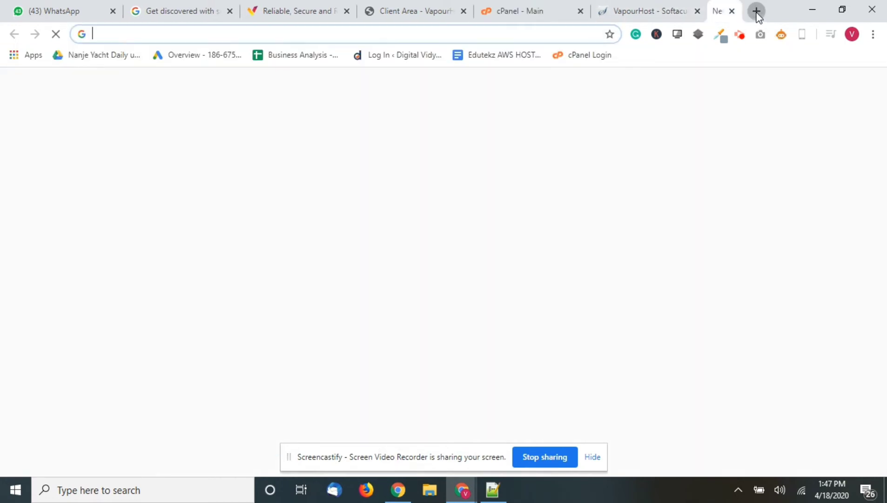
pyautogui.write('f')
pyautogui.press('BackSpace')
pyautogui.press('BackSpace')
pyautogui.write('go')
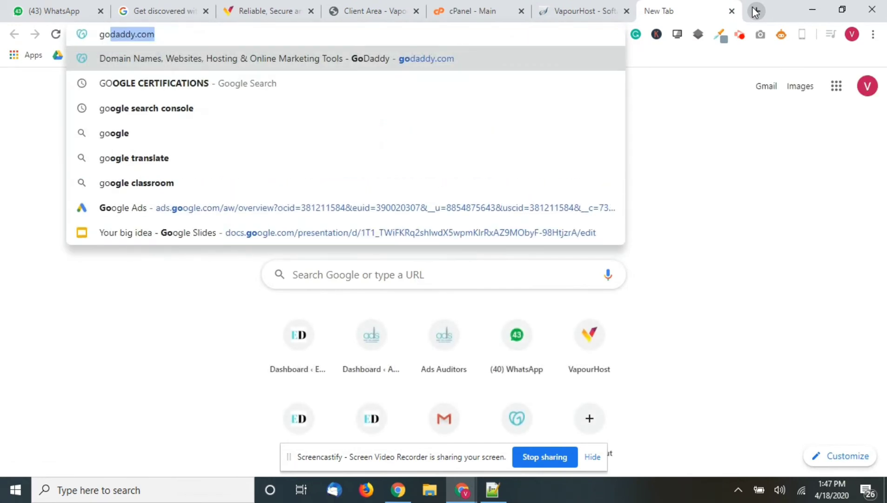
pyautogui.press('Return')
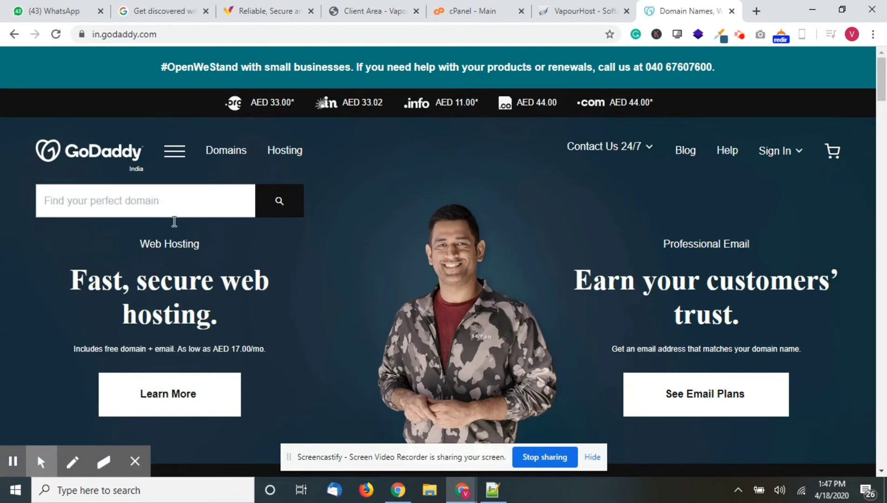
# - Sign in to GoDaddy and open DNS settings for servicenearby.in
pyautogui.click(773, 151)
pyautogui.click(602, 284)
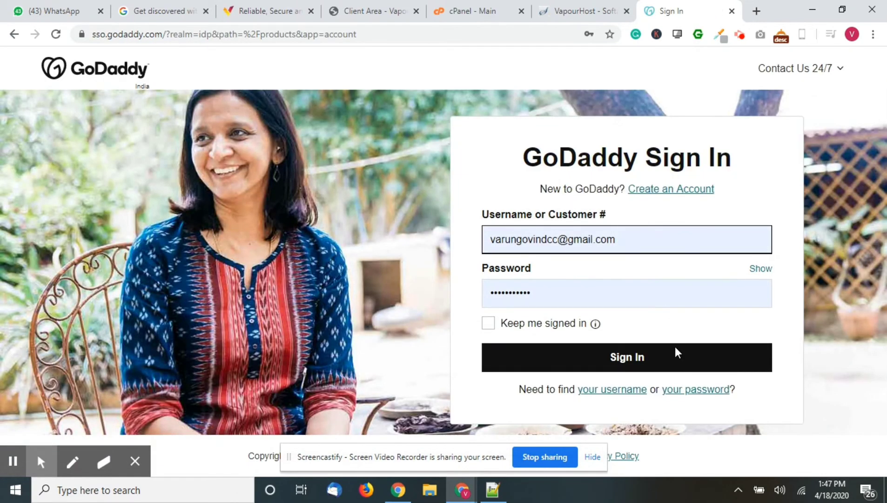
pyautogui.click(678, 352)
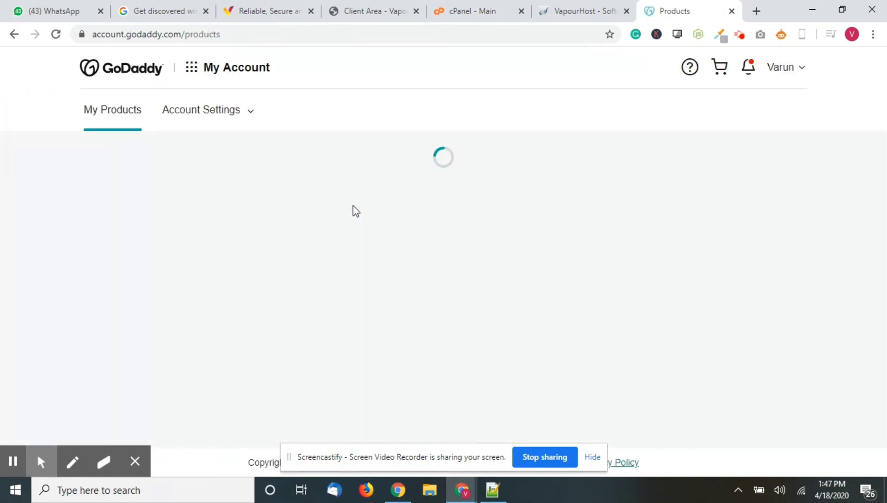
pyautogui.scroll(-5, 390, 265)
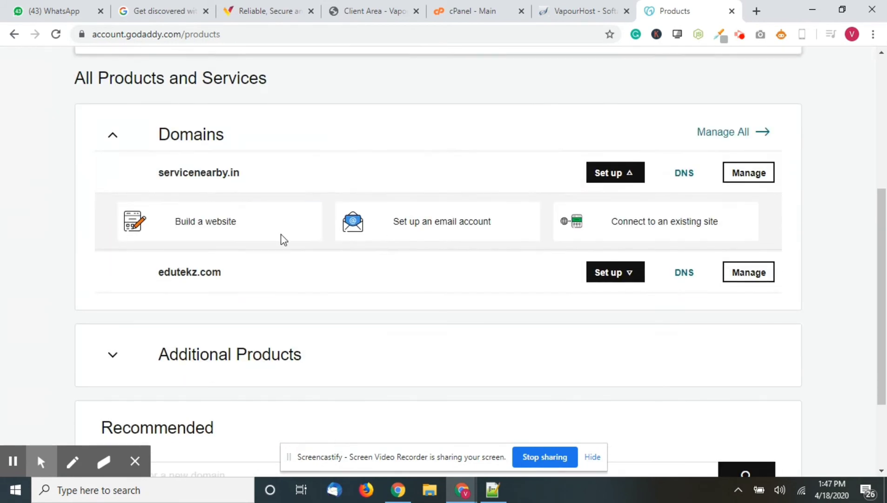
pyautogui.click(691, 175)
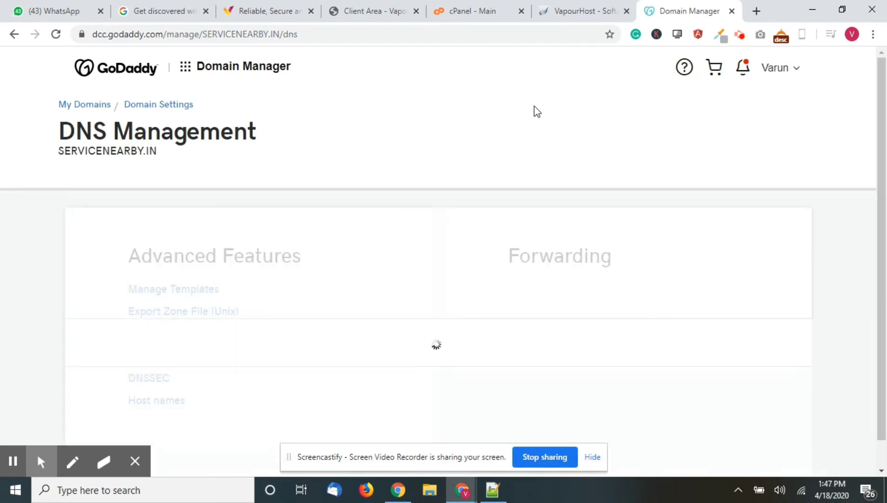
# - Edit the @ A record, checking its Points to value against cPanel's shared IP 66.206.11.130
pyautogui.scroll(-1, 540, 270)
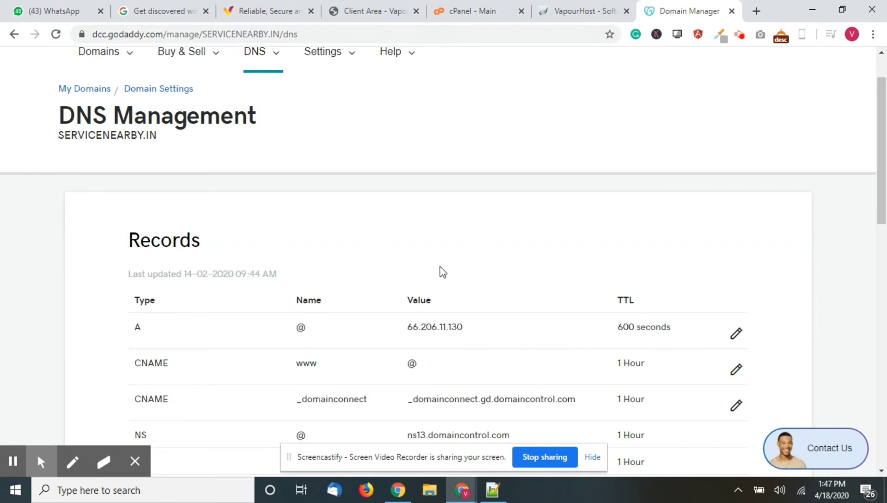
pyautogui.scroll(-2, 442, 271)
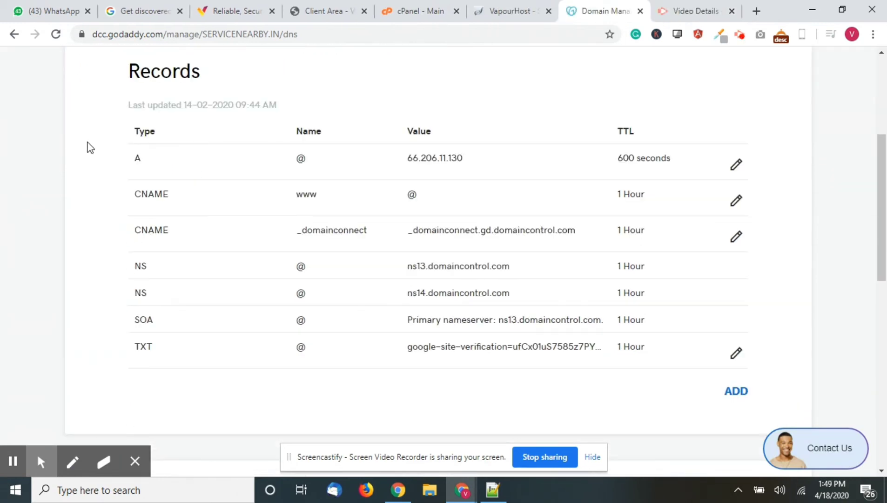
pyautogui.scroll(1, 277, 158)
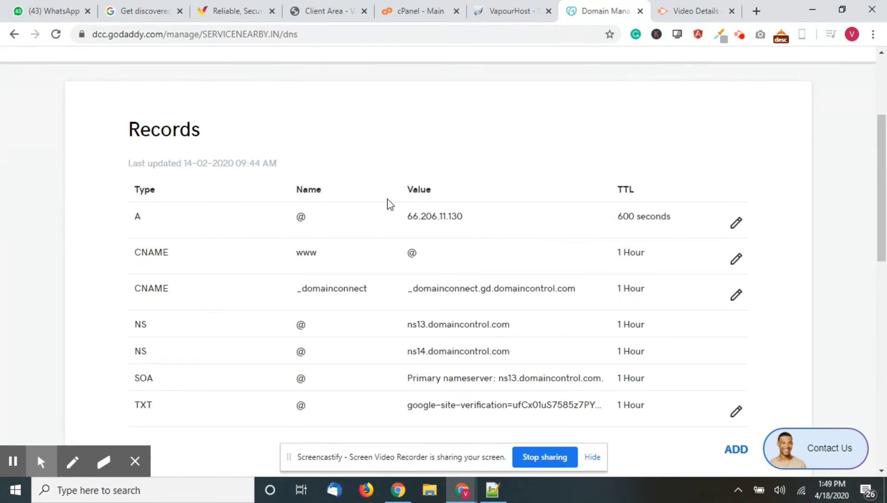
pyautogui.moveTo(401, 217); pyautogui.dragTo(463, 219)
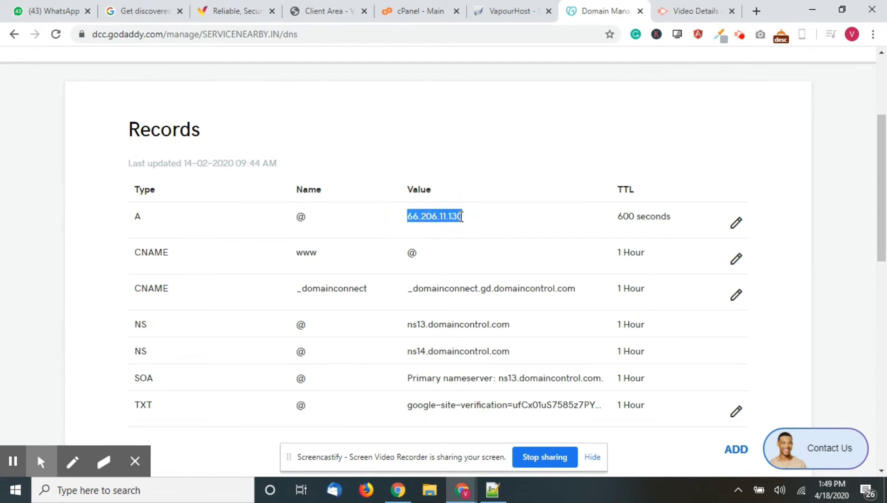
pyautogui.click(736, 224)
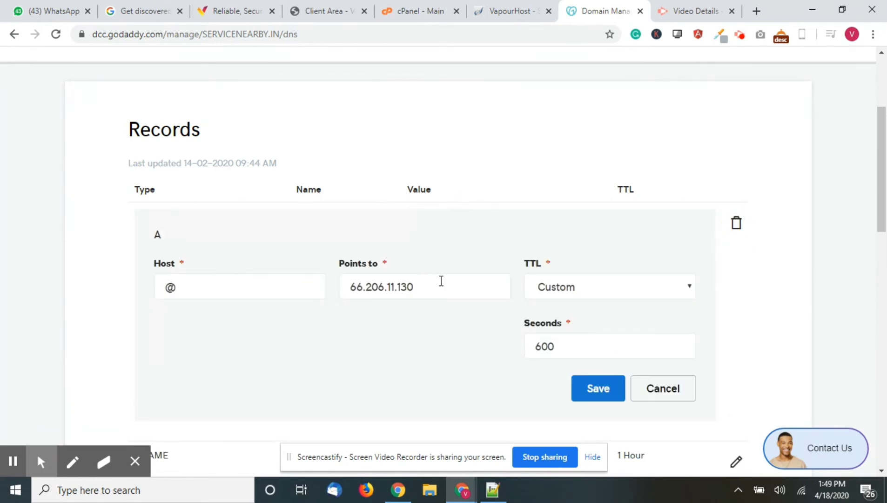
pyautogui.doubleClick(445, 284)
pyautogui.click(446, 284)
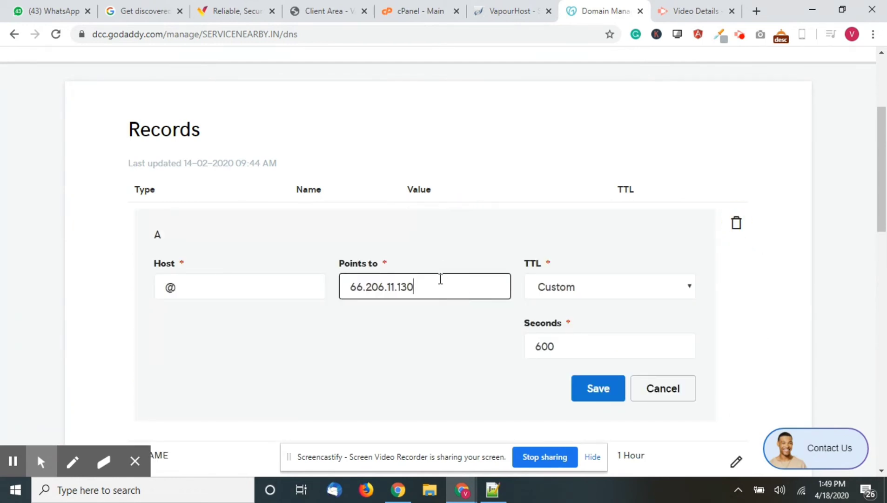
pyautogui.click(417, 11)
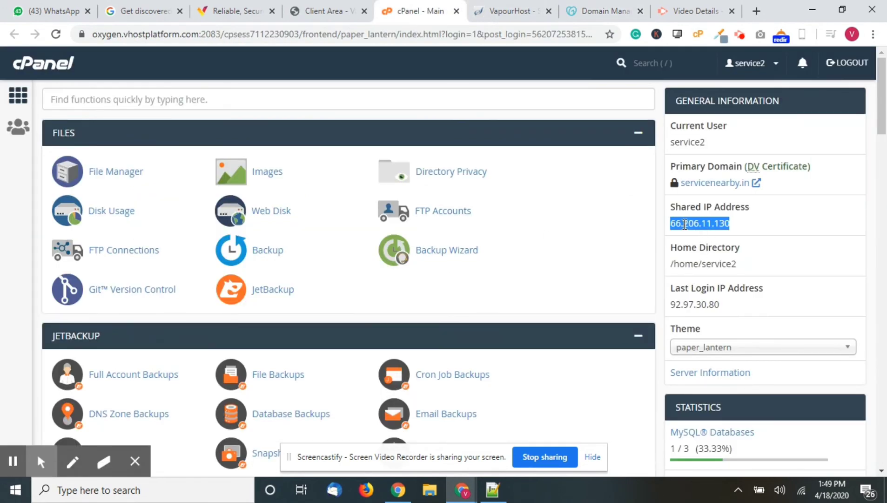
pyautogui.click(679, 10)
pyautogui.click(585, 6)
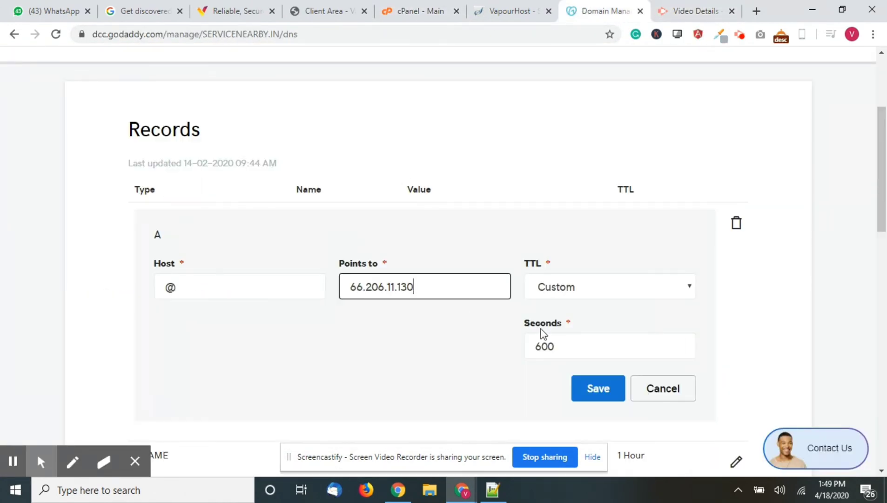
# - Save the A record pointing to 66.206.11.130 with a 600-second TTL
pyautogui.click(604, 394)
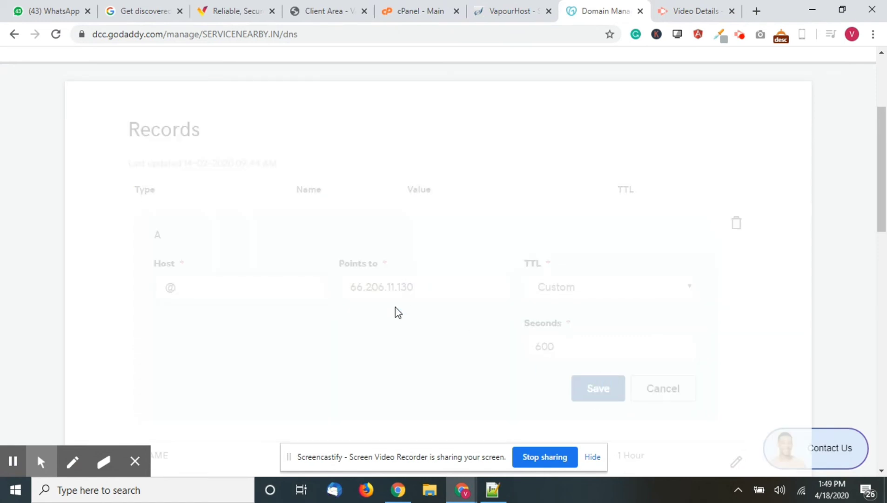
pyautogui.scroll(-10, 396, 310)
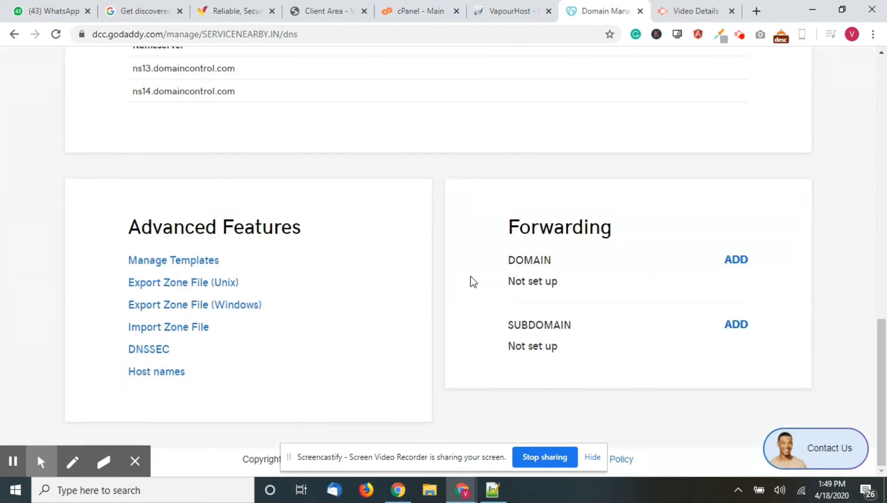
pyautogui.scroll(6, 471, 277)
pyautogui.scroll(-6, 470, 277)
pyautogui.scroll(15, 473, 281)
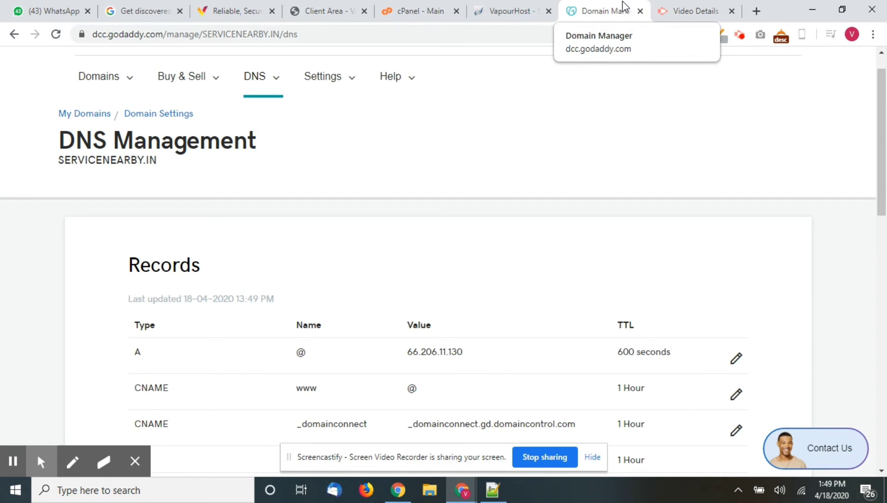
# - Load servicenearby.in in a new browser tab
pyautogui.click(757, 10)
pyautogui.write('s')
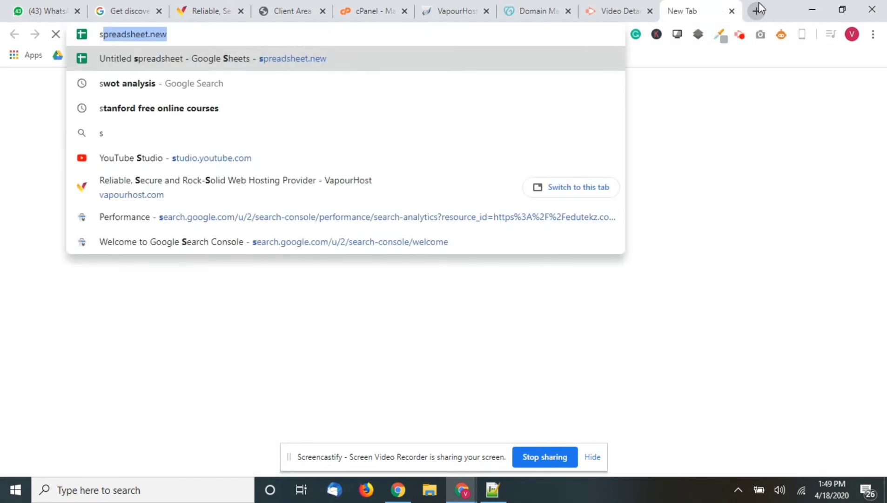
pyautogui.write('ervice')
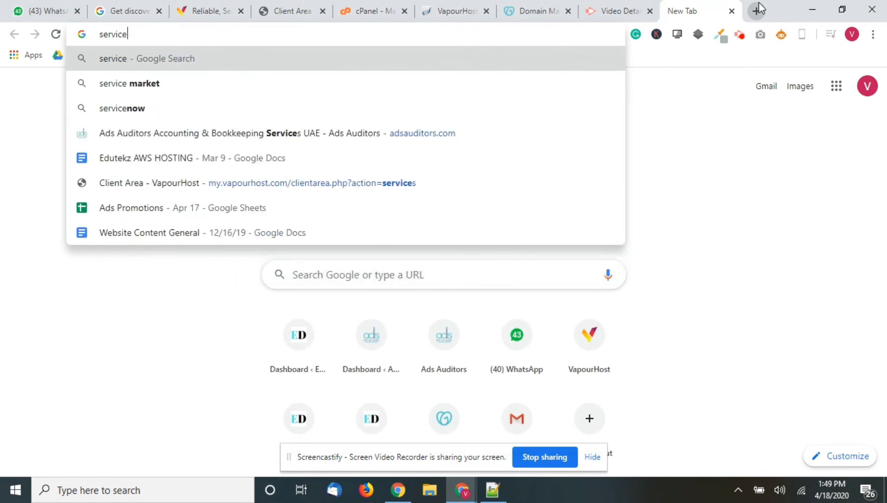
pyautogui.write('near')
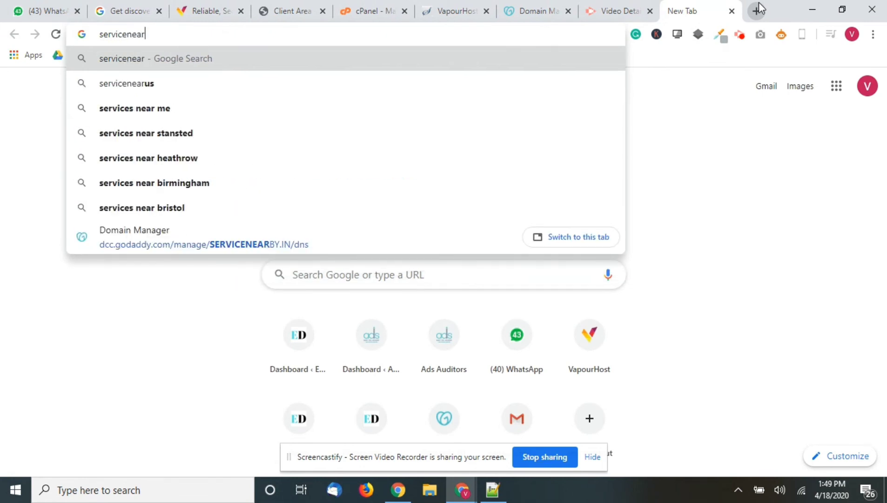
pyautogui.write('bu=y')
pyautogui.press('BackSpace')
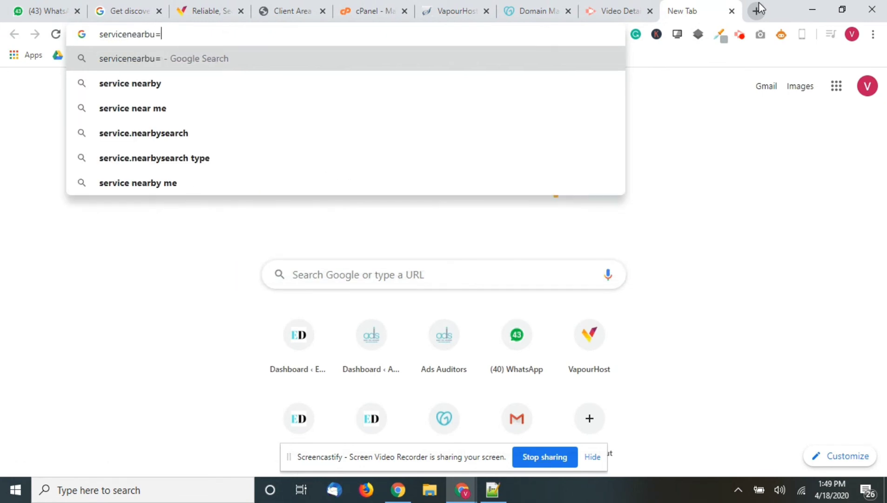
pyautogui.press('BackSpace')
pyautogui.press('BackSpace')
pyautogui.write('y.in')
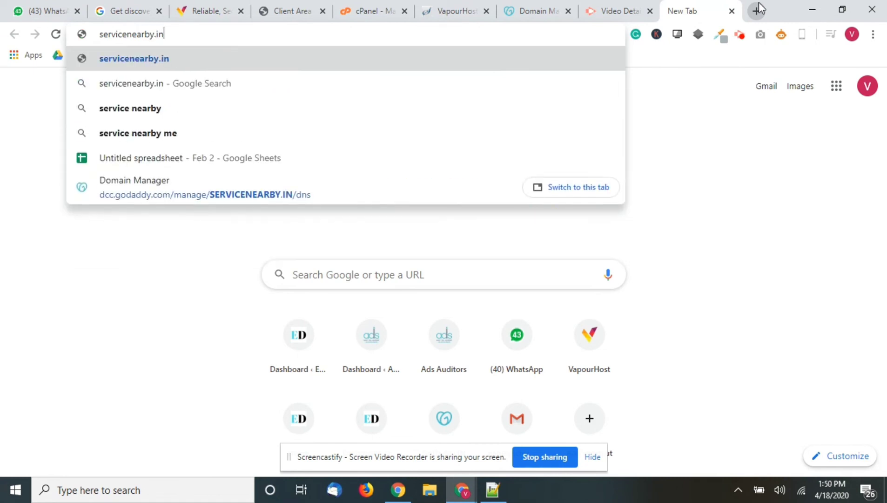
pyautogui.press('Return')
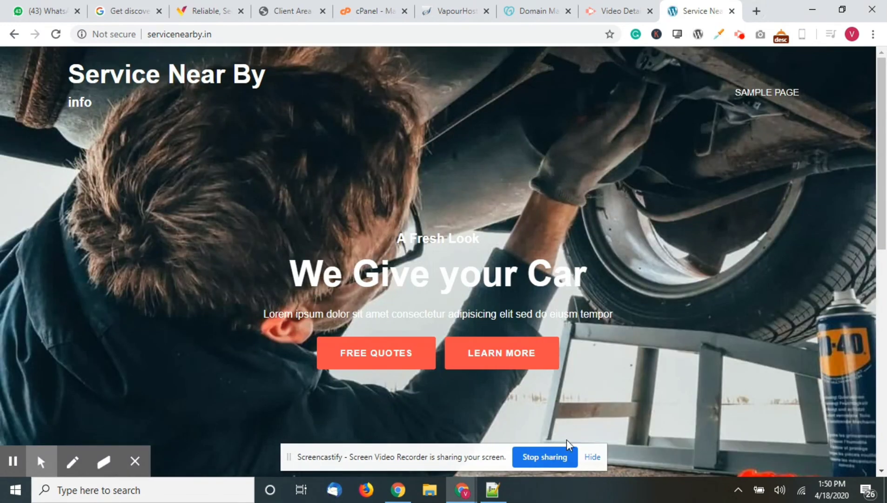
# - Scroll through the live 'Service Near By' WordPress site, then return to GoDaddy's DNS Management
pyautogui.scroll(-4, 567, 439)
pyautogui.scroll(-5, 410, 364)
pyautogui.scroll(10, 408, 362)
pyautogui.scroll(-10, 323, 194)
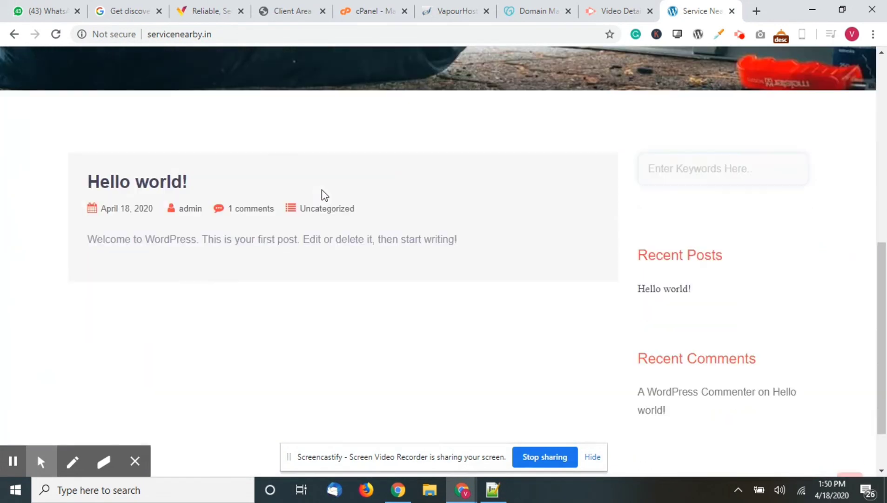
pyautogui.scroll(10, 323, 194)
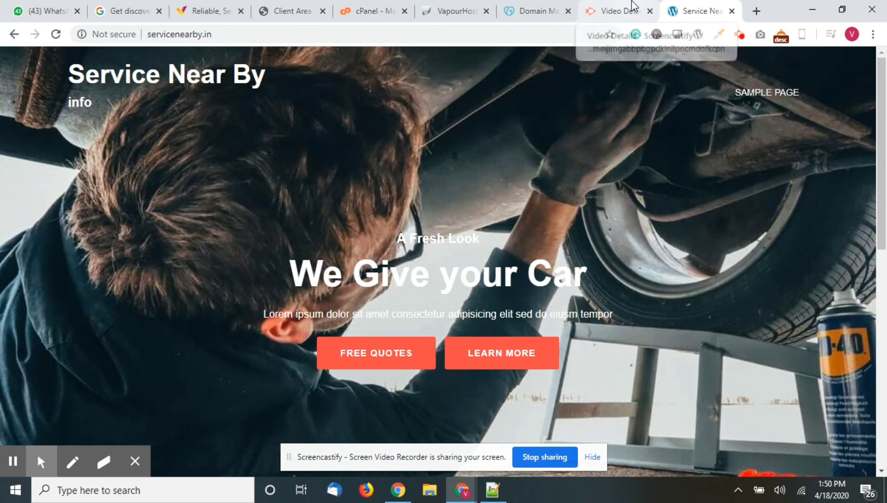
pyautogui.scroll(-5, 662, 187)
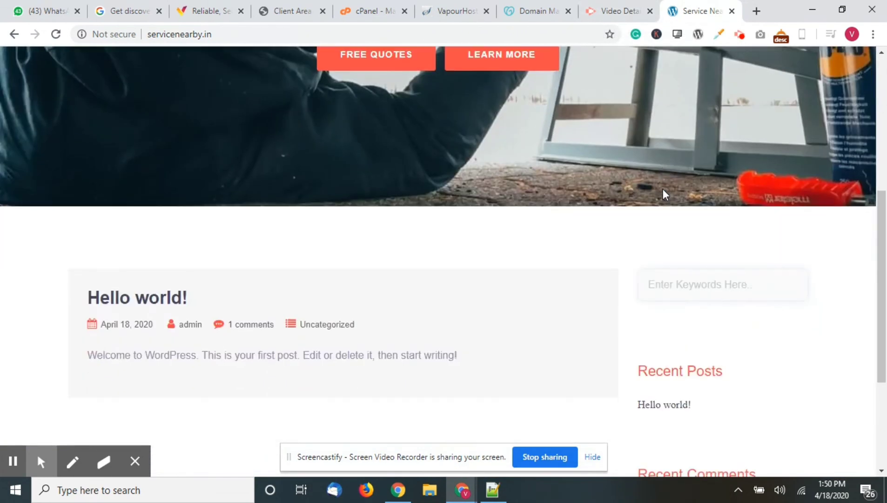
pyautogui.scroll(5, 663, 188)
pyautogui.click(601, 10)
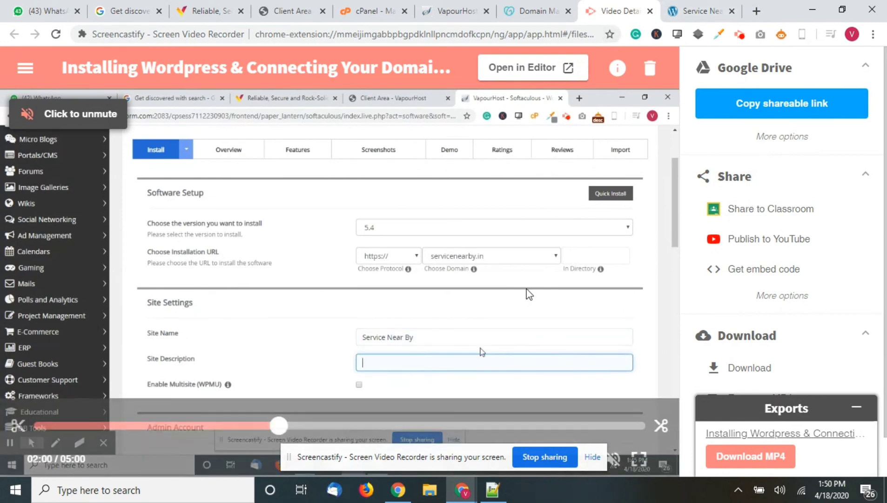
pyautogui.click(535, 4)
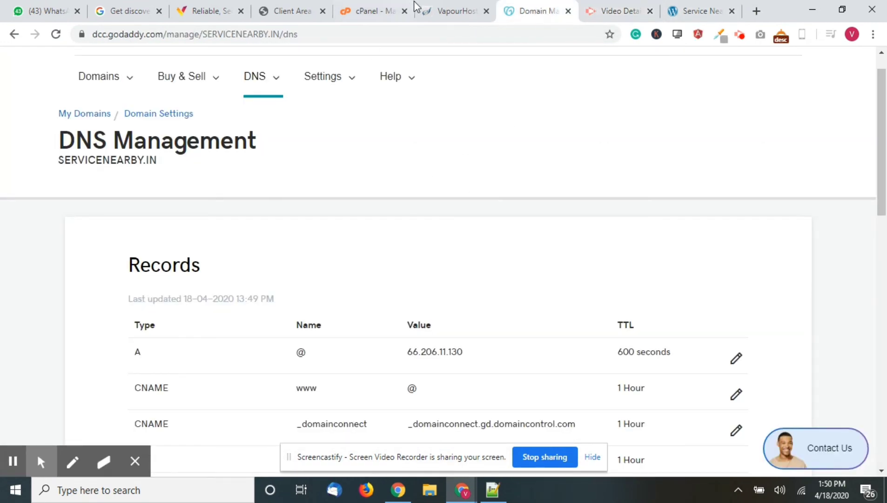